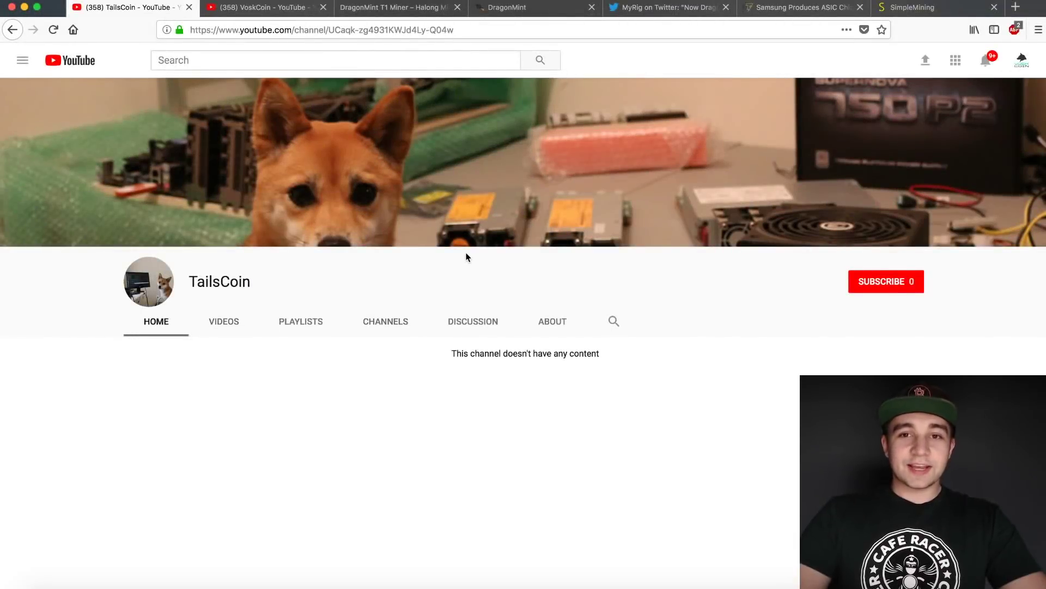
Step: Switch between the VoskCoin and TailsCoin channel tabs, then scroll the DragonMint T1 product page
click(265, 7)
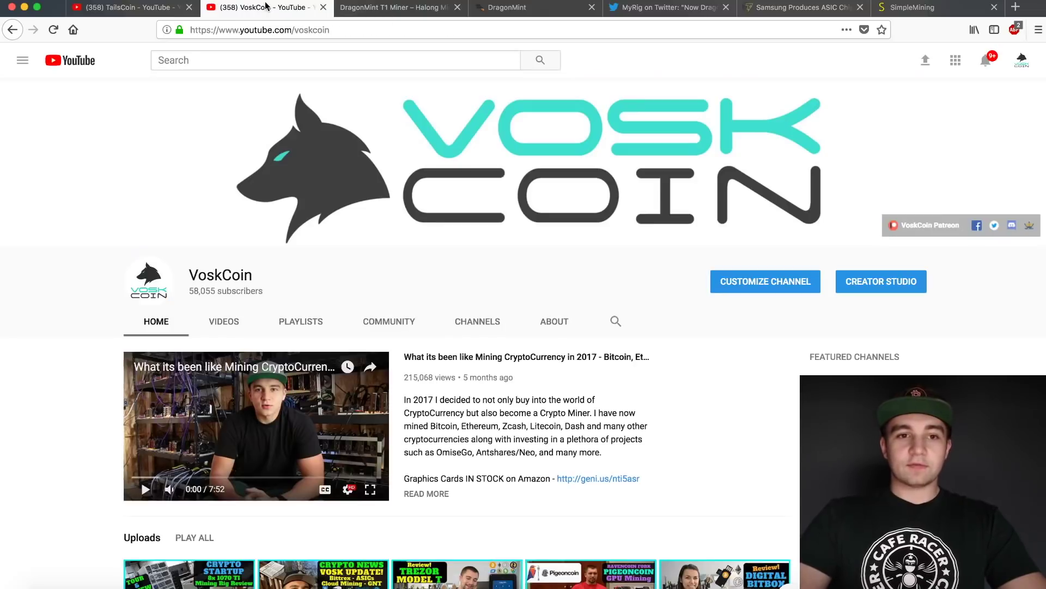
click(148, 9)
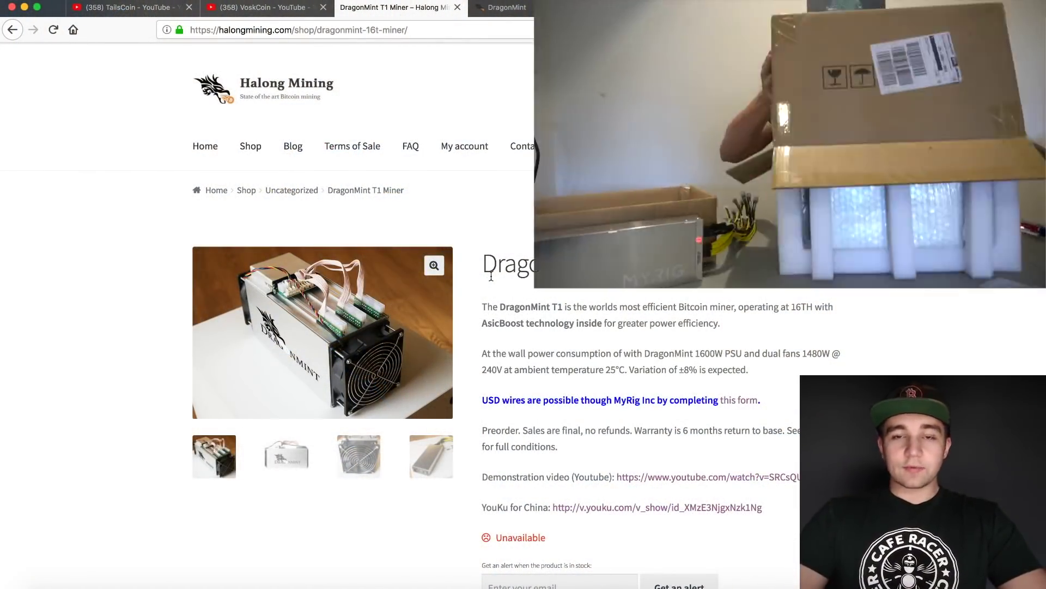
scroll(359, 327, down, 3)
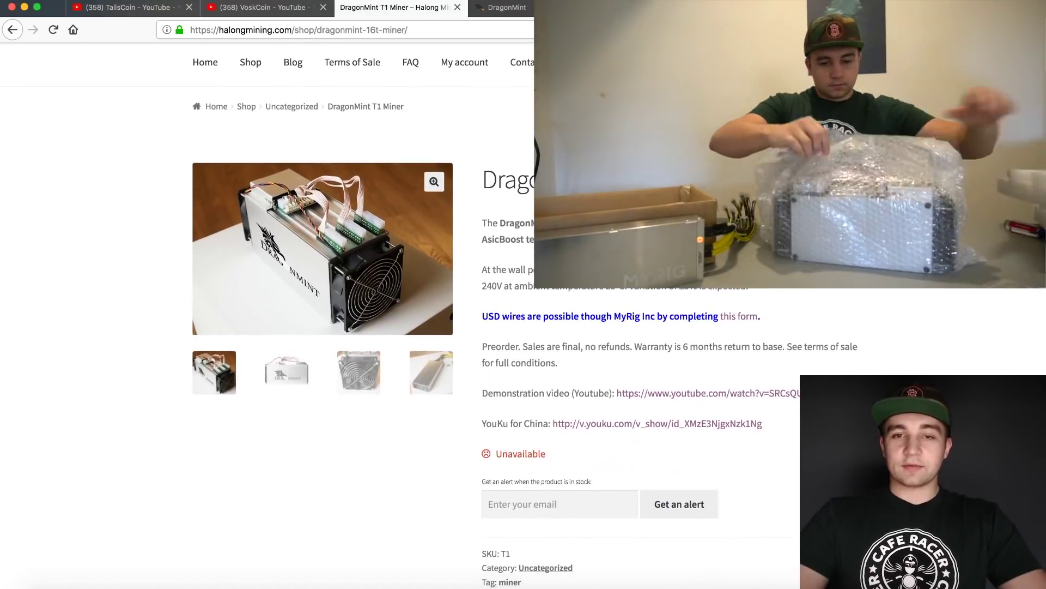
scroll(542, 270, down, 1)
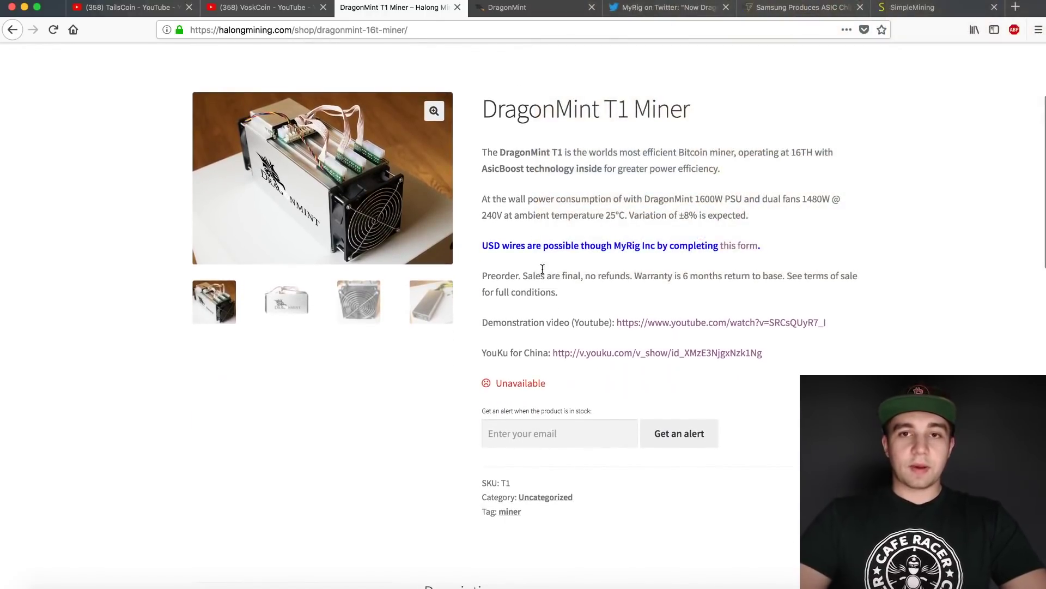
scroll(542, 269, up, 3)
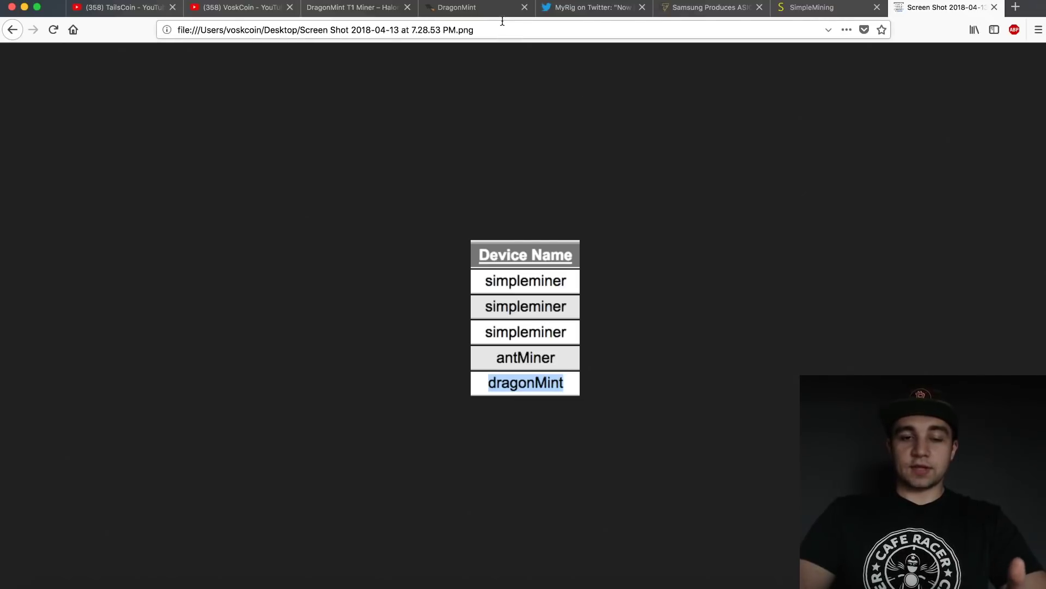
Step: On the DragonMint sign-in page, start entering admin in the Username field
click(482, 8)
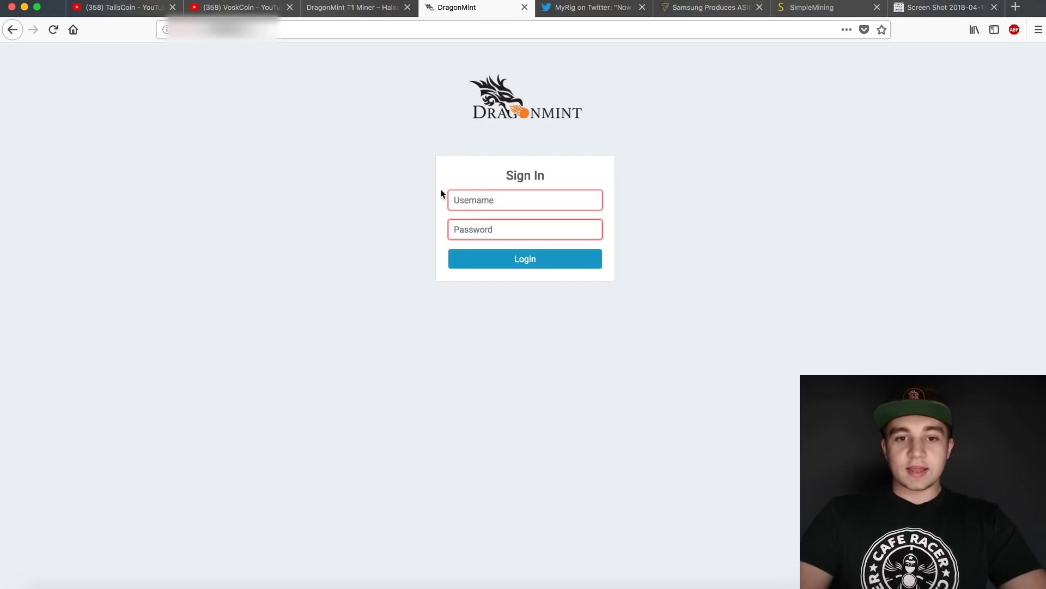
click(486, 196)
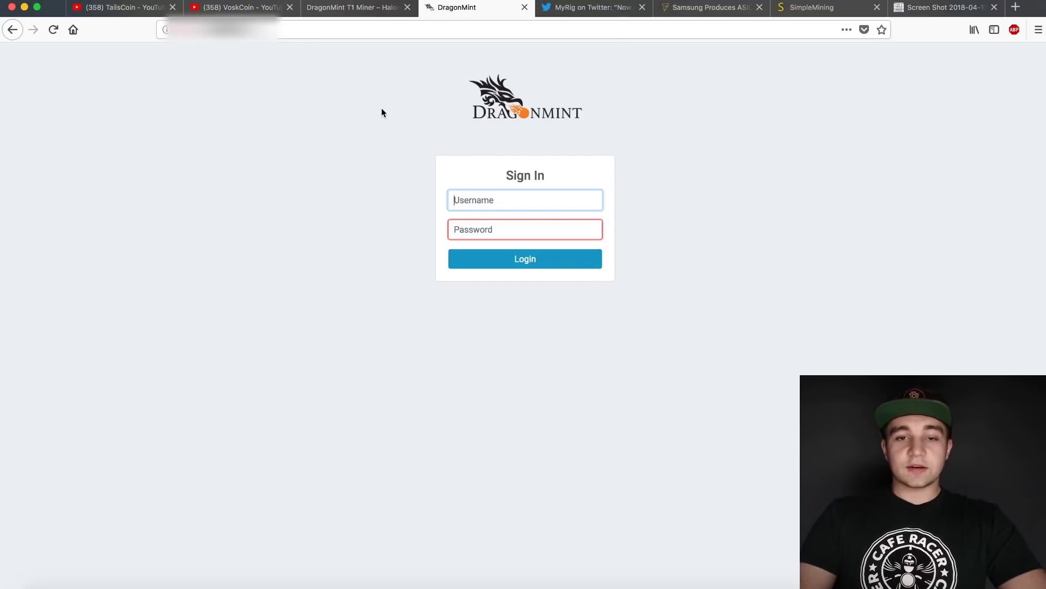
text(adm)
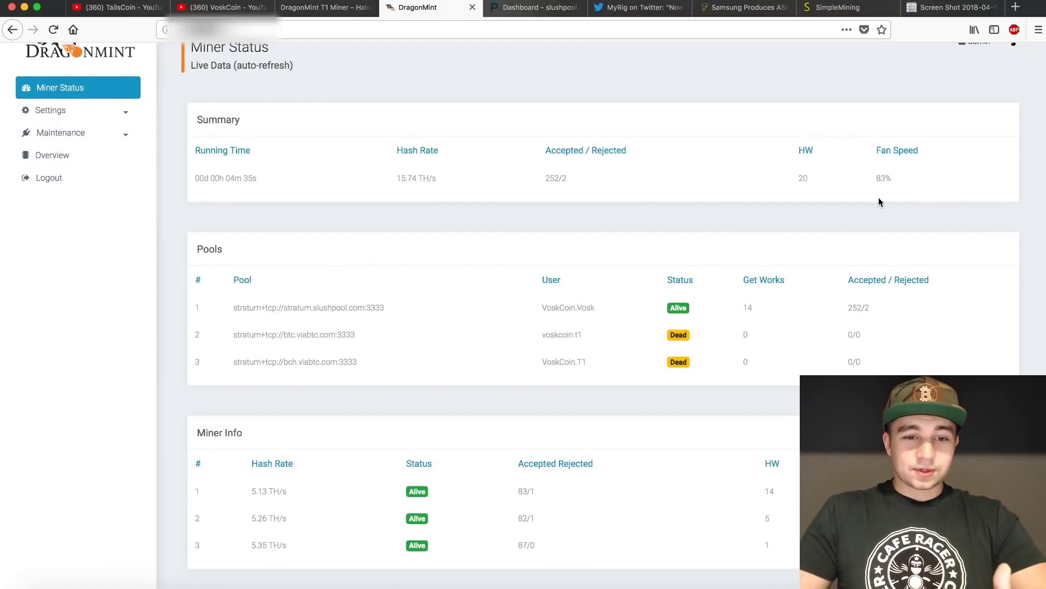
Step: On Miner Status, highlight pool 1's Slush Pool address, Alive status and worker account
triple_click(309, 308)
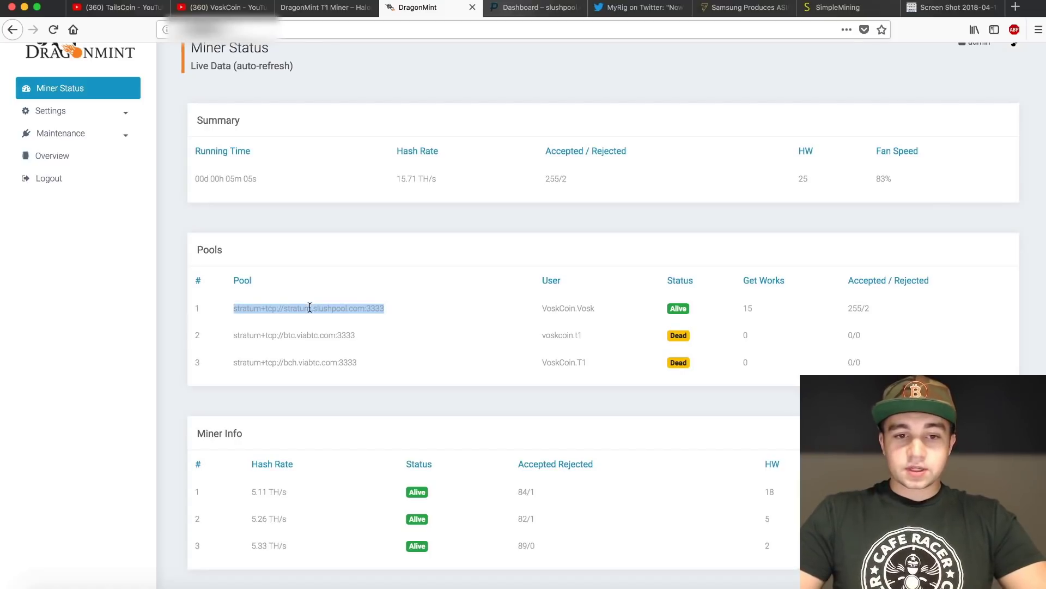
click(675, 308)
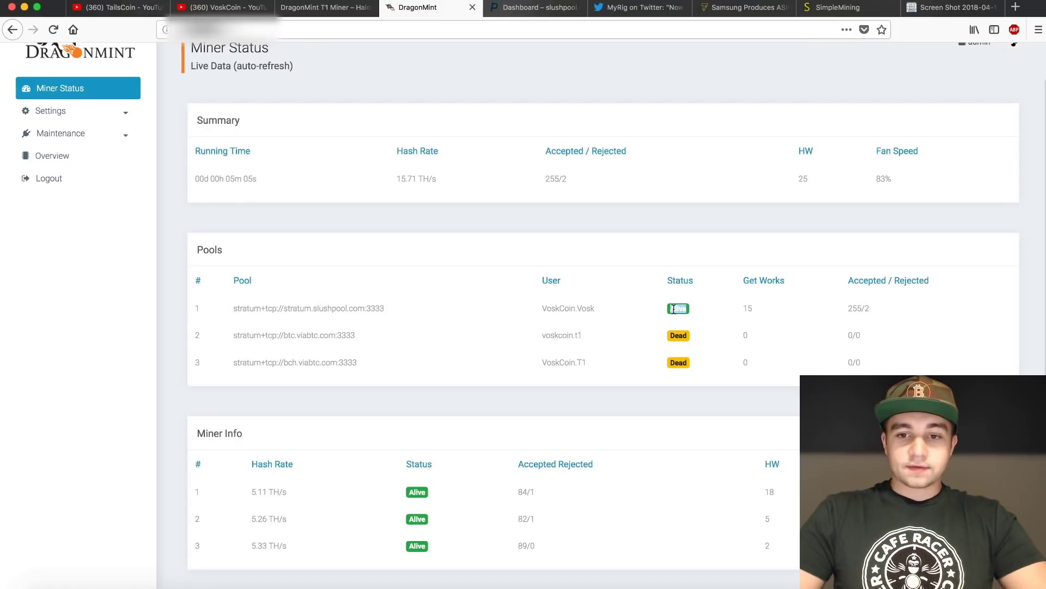
double_click(559, 307)
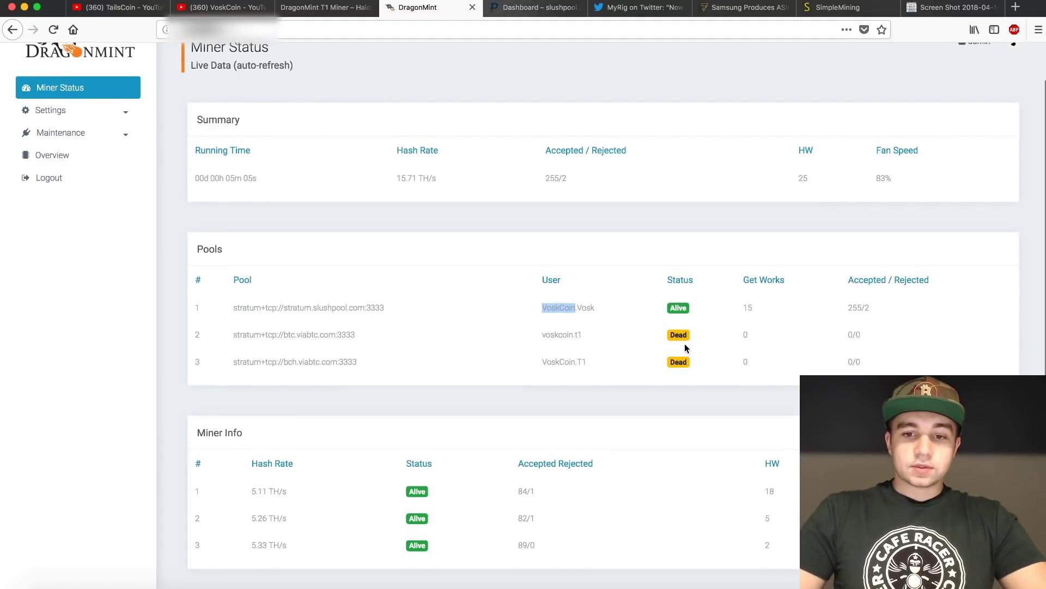
Step: Highlight the second pool's address, then the first board's accepted/rejected share count
triple_click(313, 332)
click(334, 361)
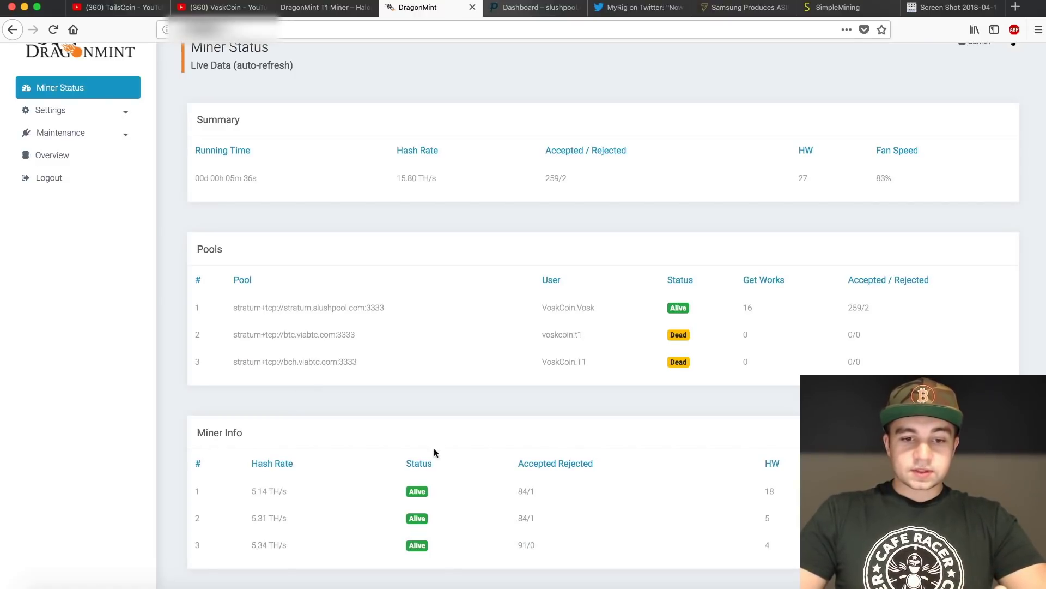
double_click(524, 492)
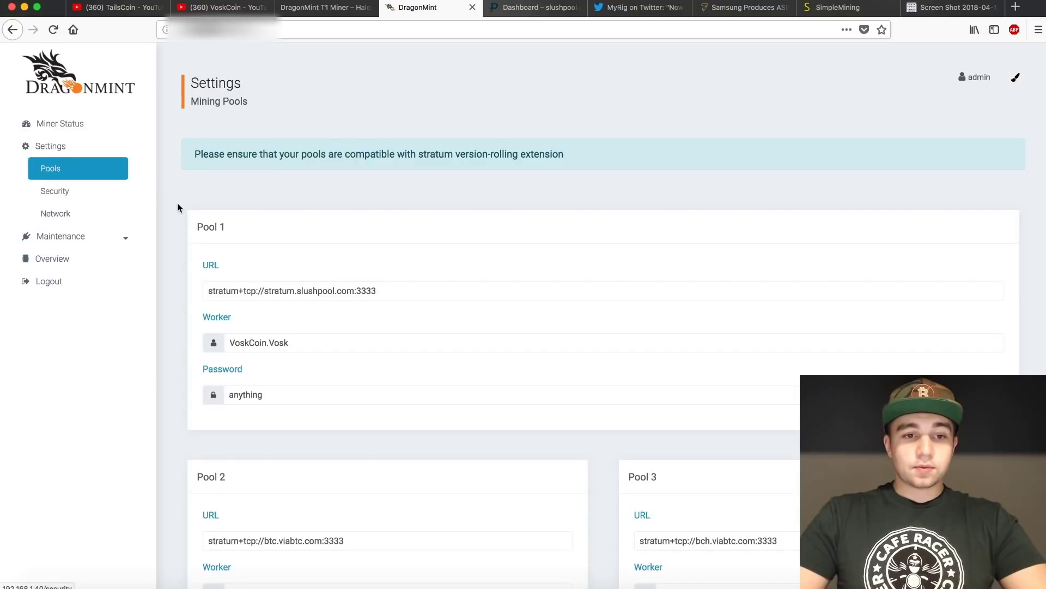
Step: Select Pool 1's URL, stratum+tcp://stratum.slushpool.com:3333, in the Pools settings
scroll(178, 208, down, 1)
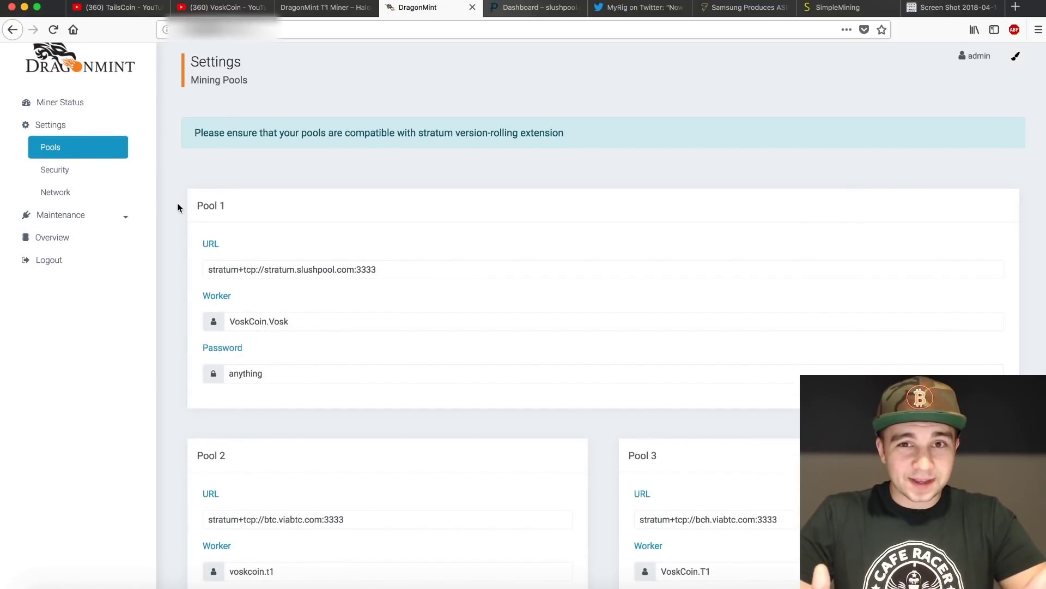
triple_click(254, 268)
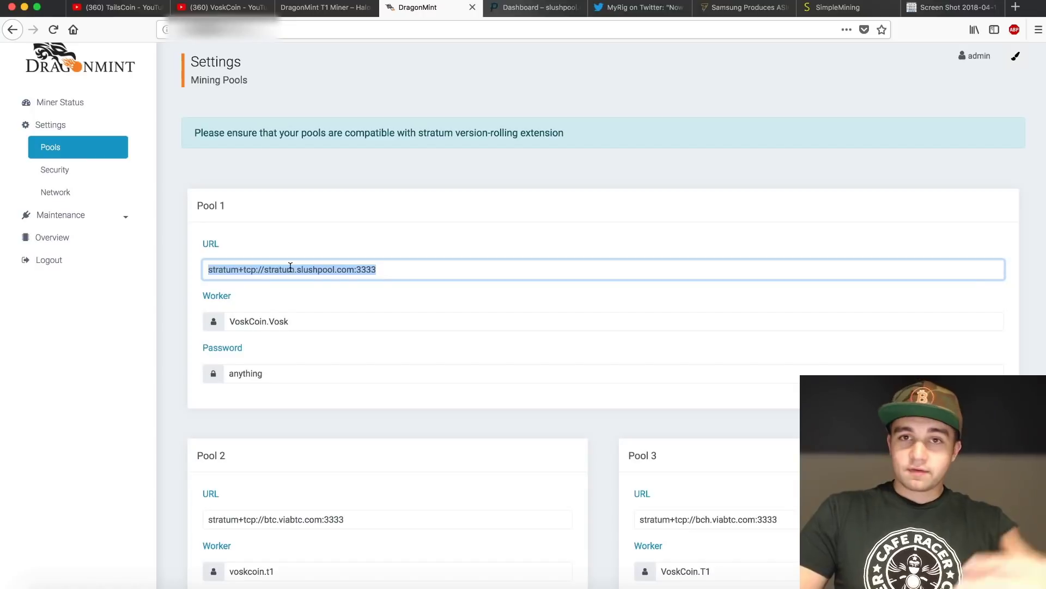
scroll(291, 267, down, 2)
Step: Set Pool 1's worker name, account plus worker, and its placeholder password
double_click(255, 279)
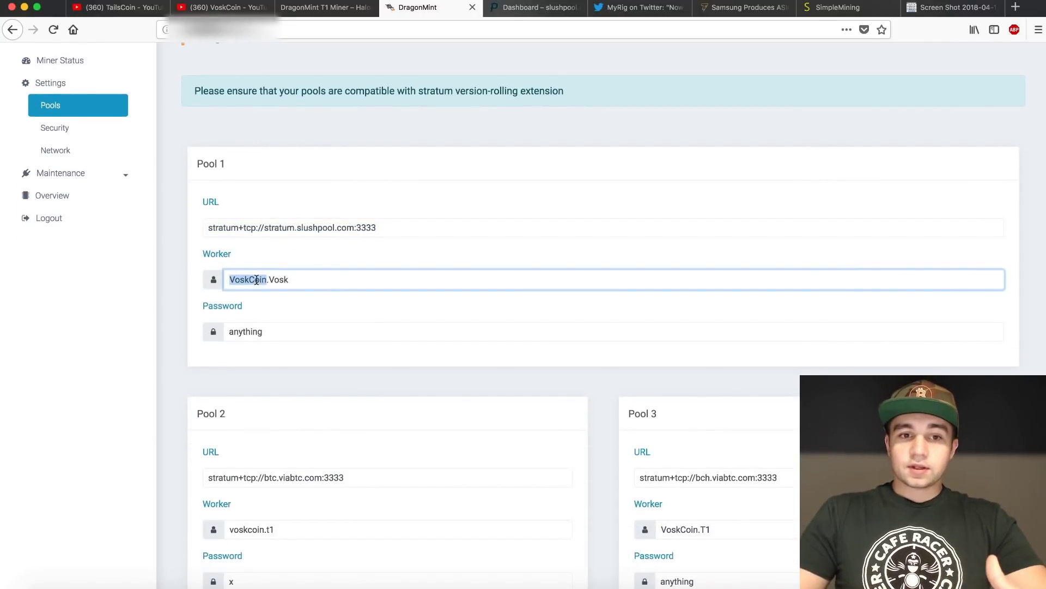
double_click(286, 280)
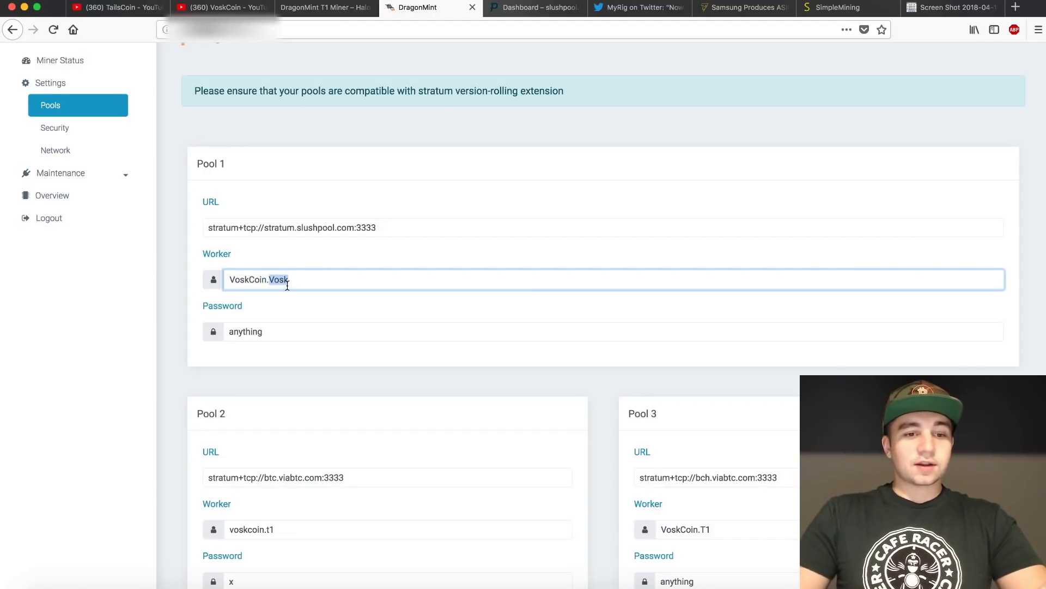
double_click(271, 326)
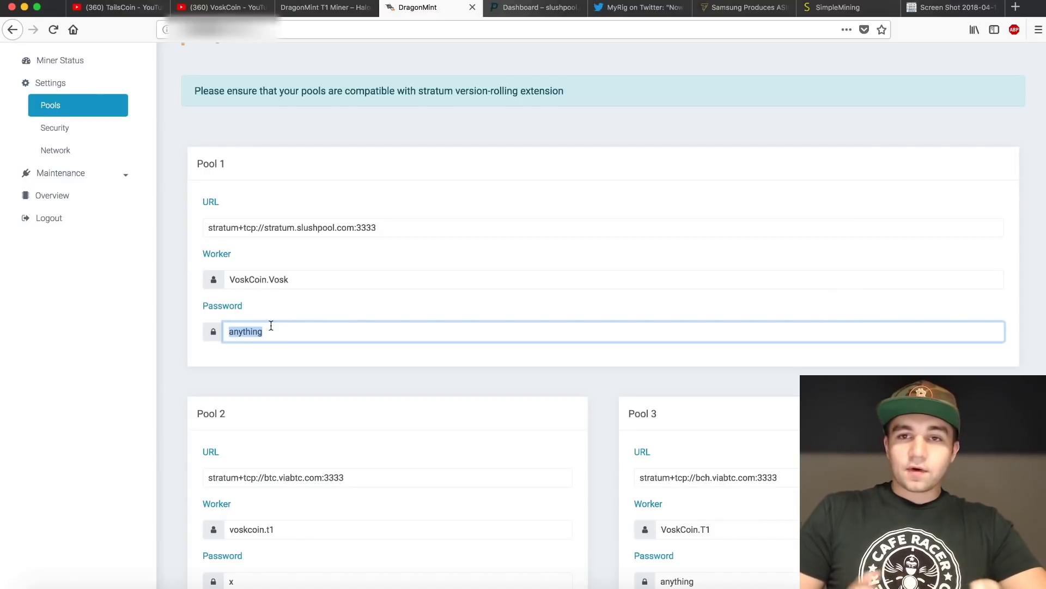
scroll(359, 294, down, 1)
click(364, 293)
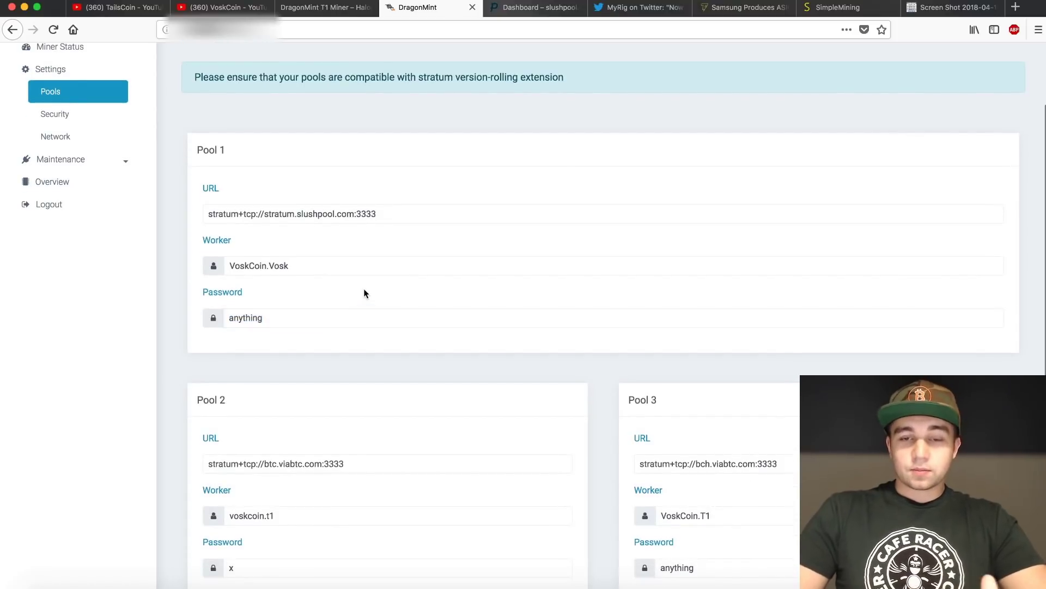
click(531, 7)
Step: Review the Slush Pool dashboard's 18.13 Th/s scoring hash rate and 0.00209359 BTC confirmed reward
scroll(158, 244, down, 1)
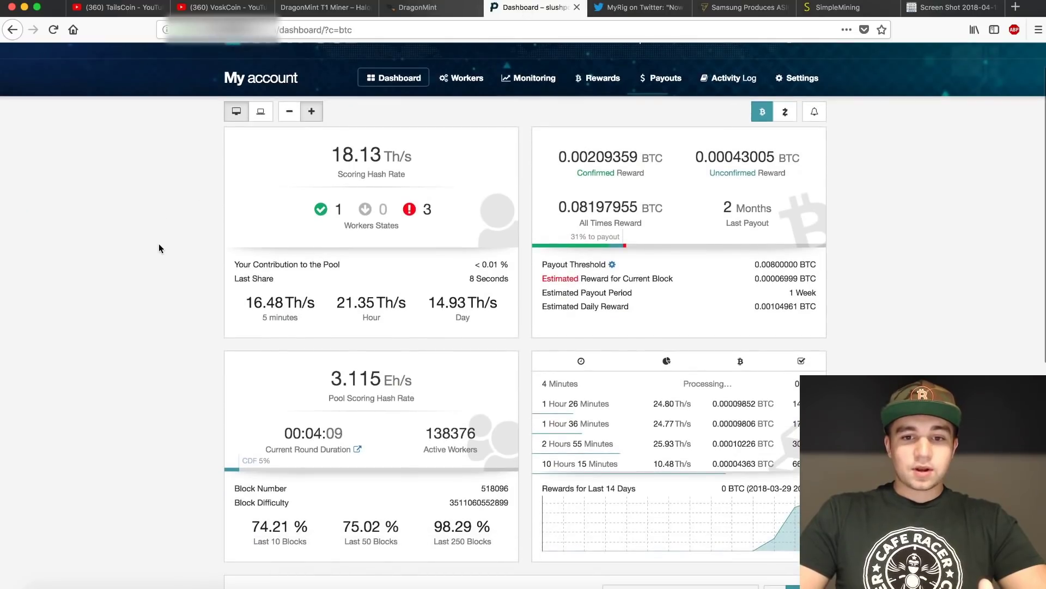
scroll(158, 243, up, 1)
scroll(335, 241, up, 1)
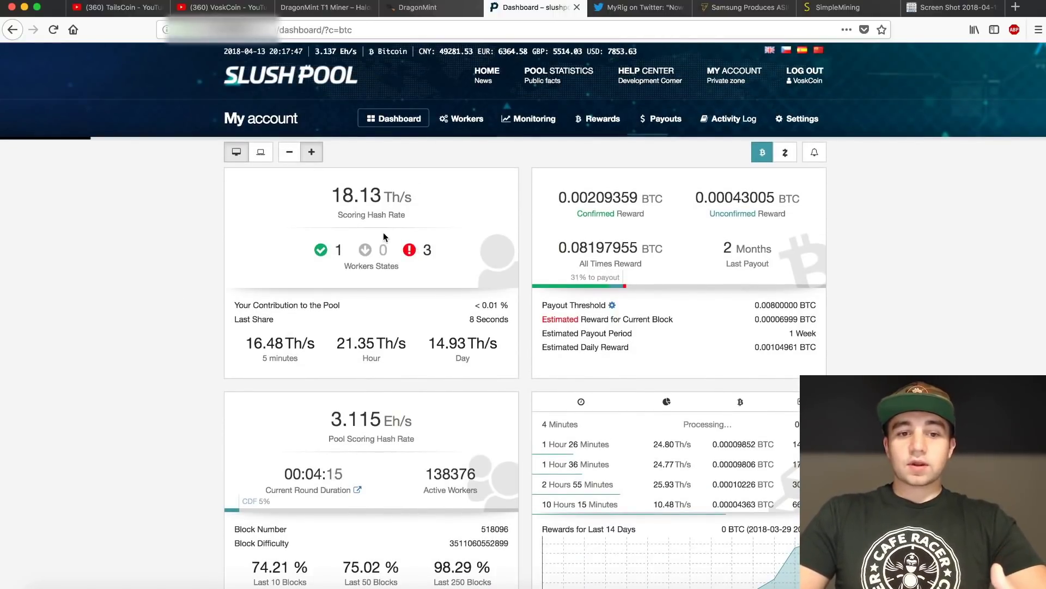
scroll(383, 237, down, 1)
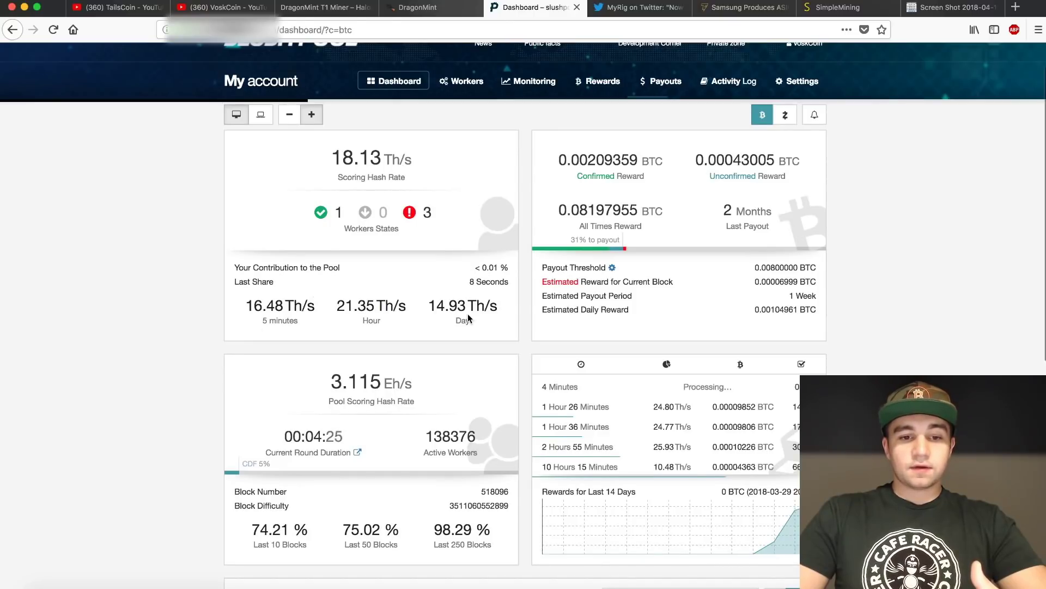
scroll(468, 318, down, 1)
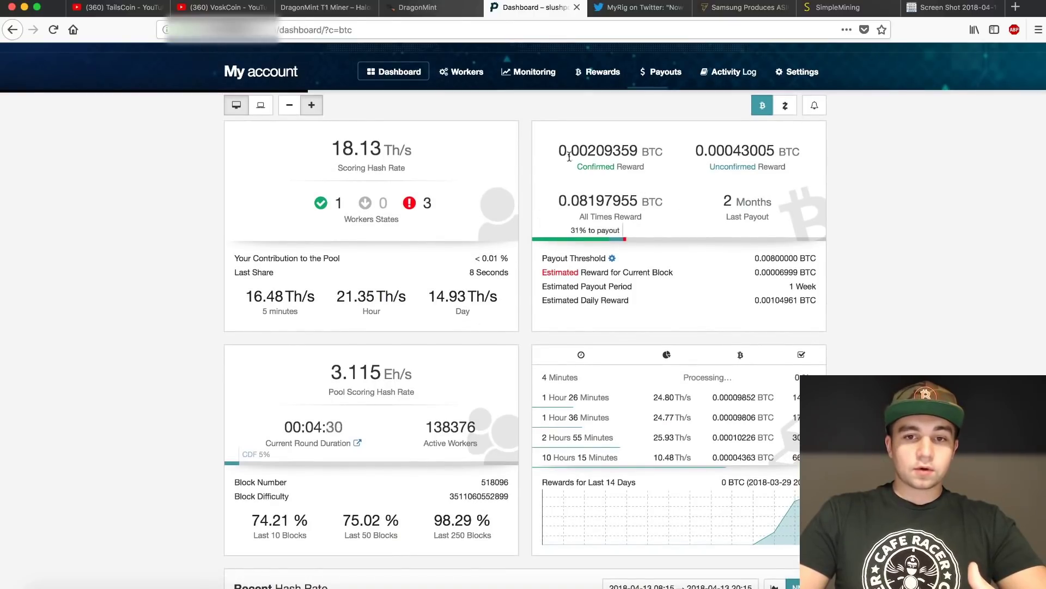
scroll(799, 158, down, 2)
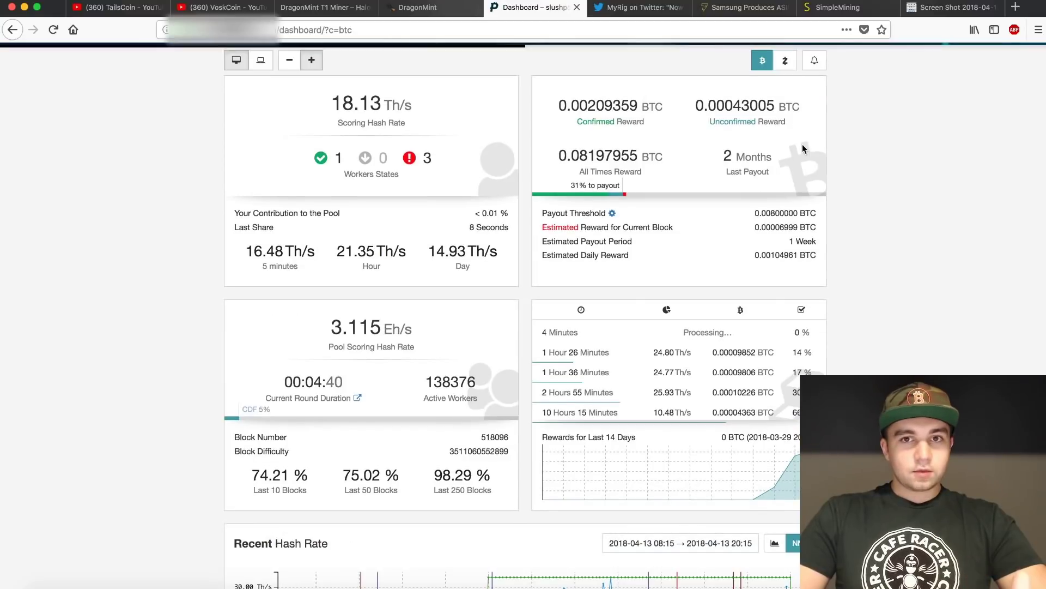
scroll(784, 172, down, 1)
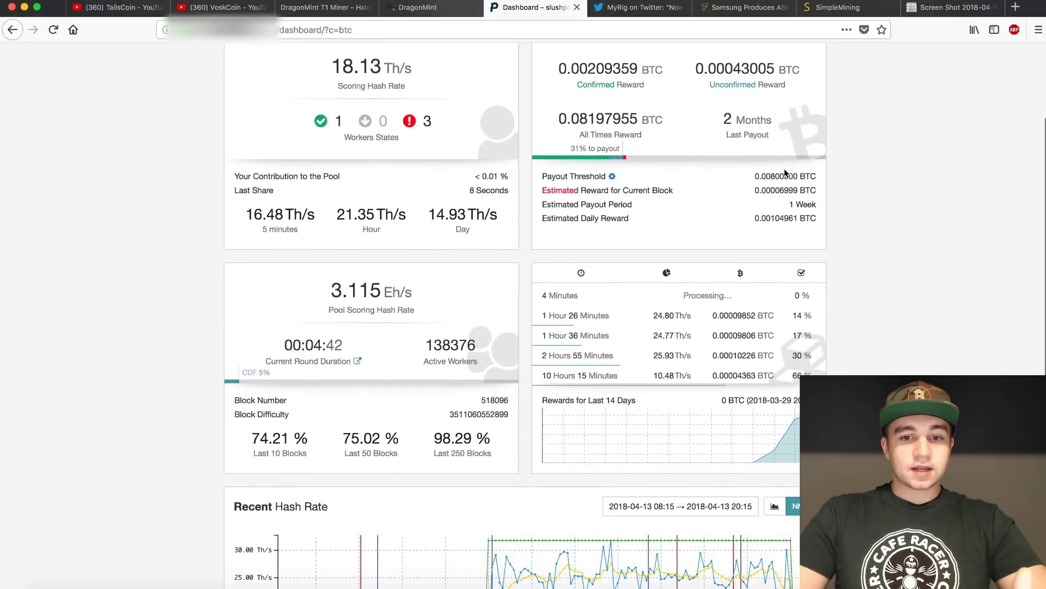
scroll(768, 310, down, 5)
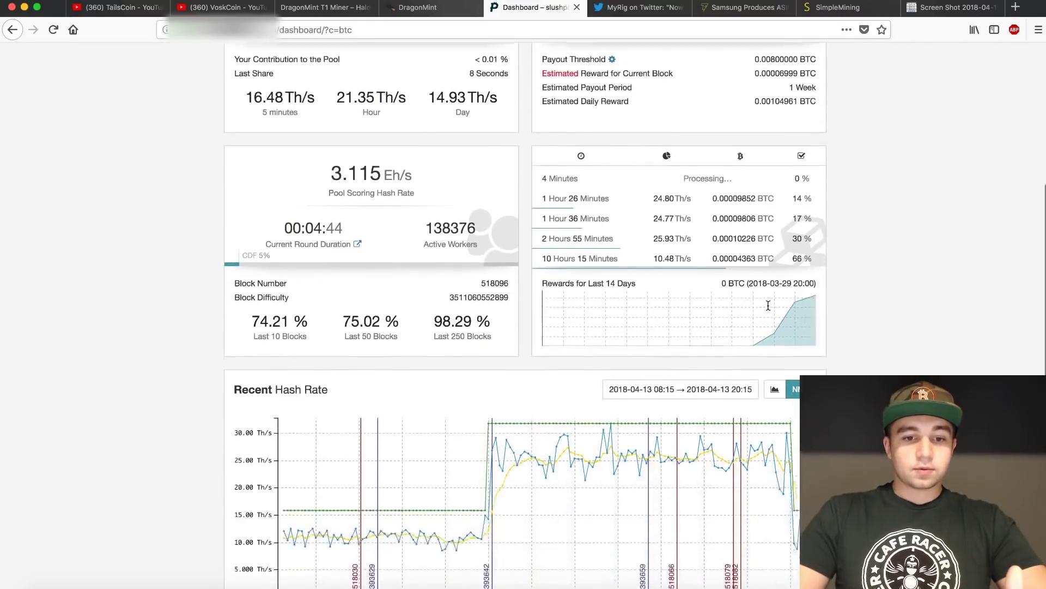
scroll(825, 279, down, 2)
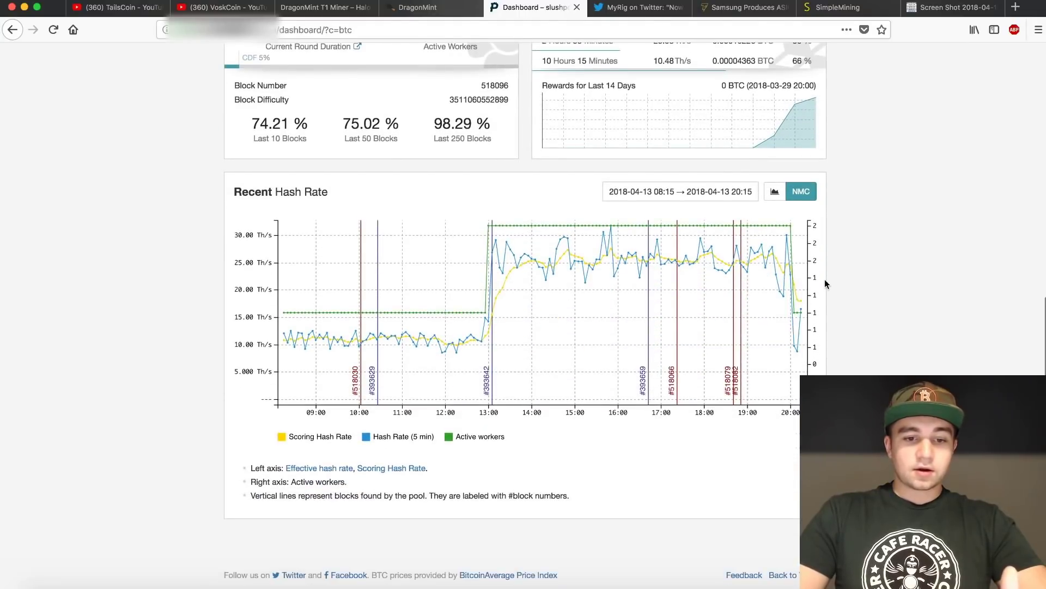
scroll(825, 279, up, 9)
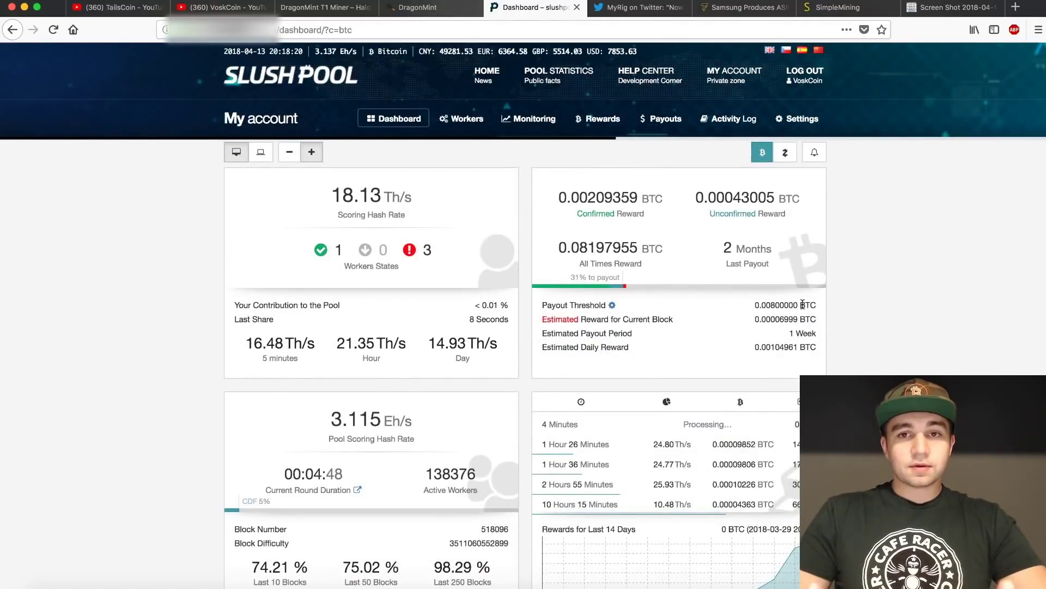
click(417, 7)
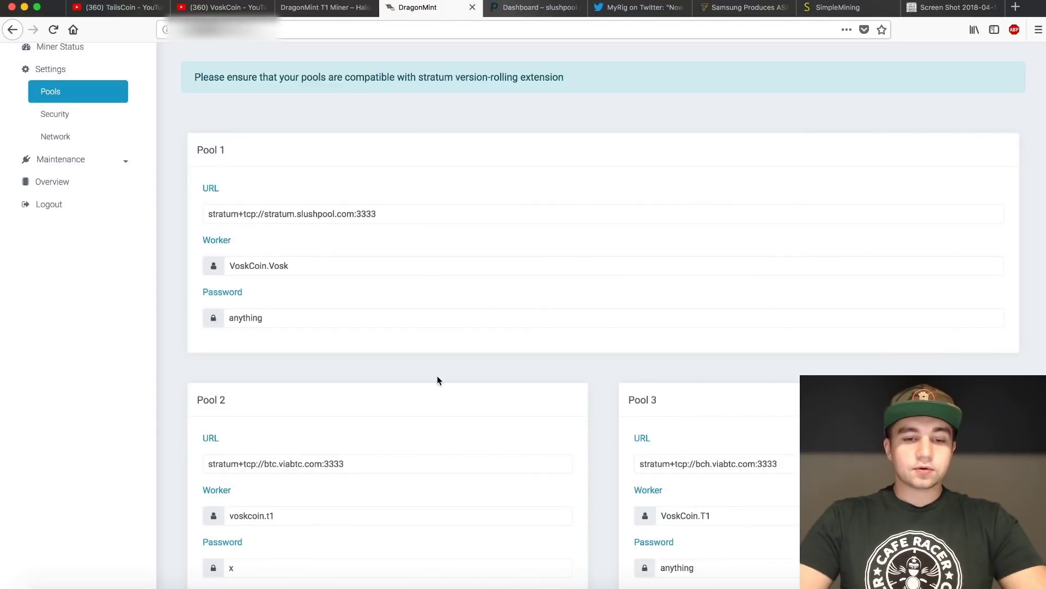
Step: Scroll the DragonMint Pools settings page down and back up
scroll(438, 376, down, 2)
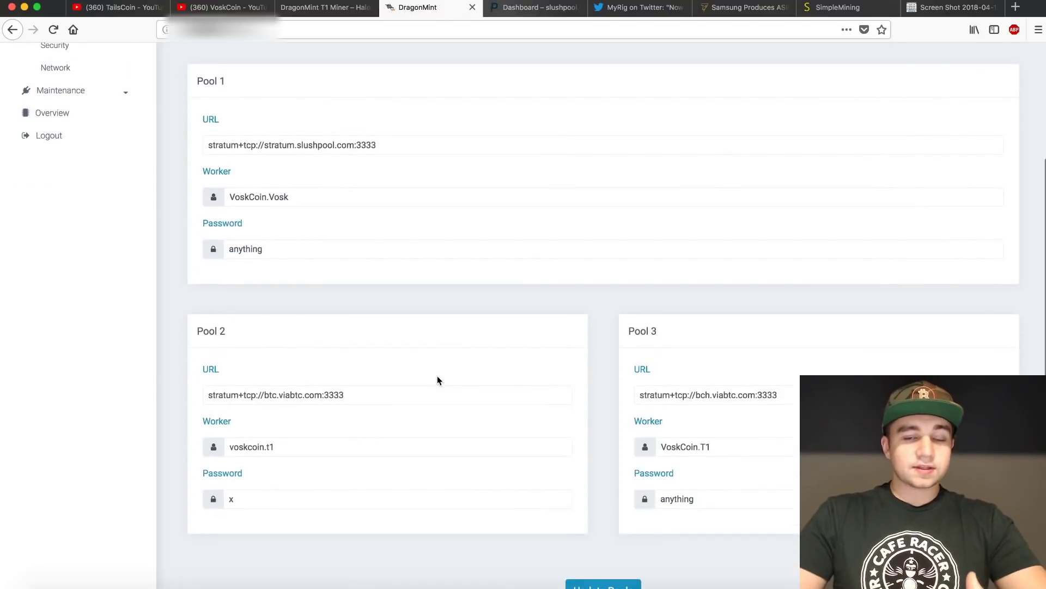
scroll(437, 377, up, 4)
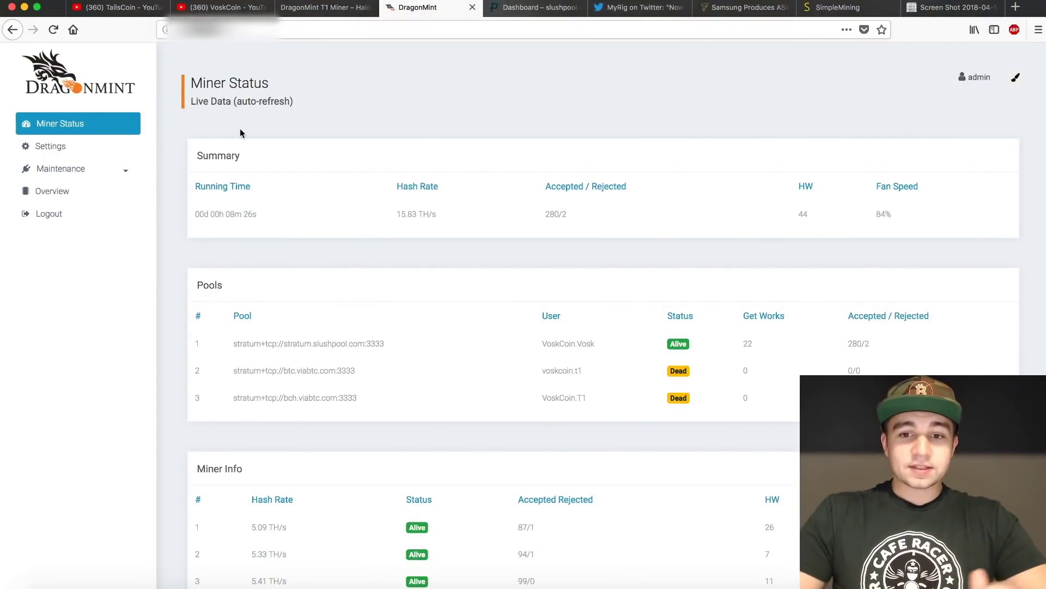
scroll(240, 133, down, 2)
scroll(327, 134, up, 2)
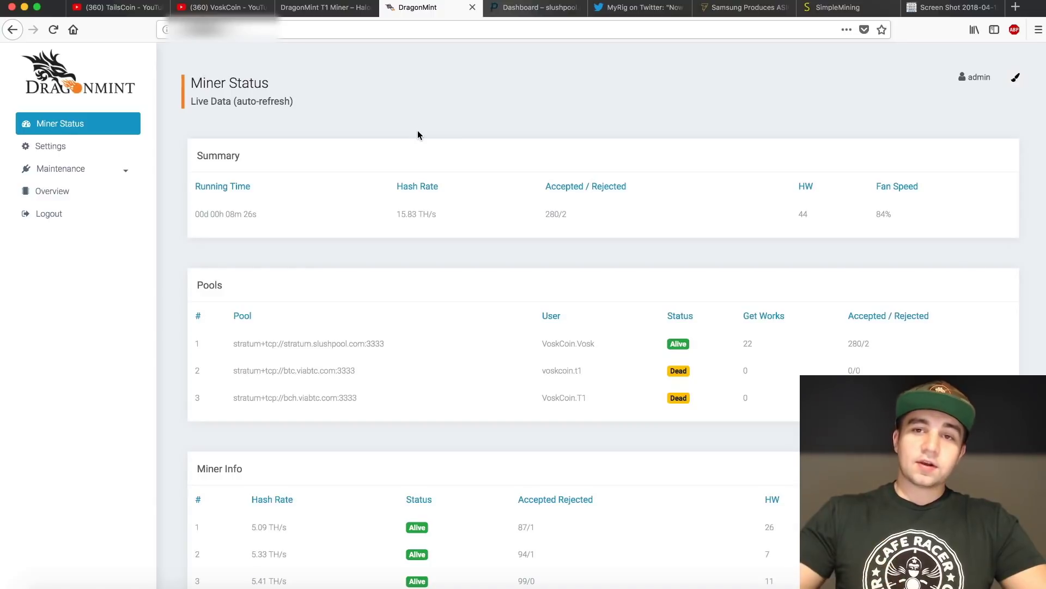
scroll(418, 134, down, 1)
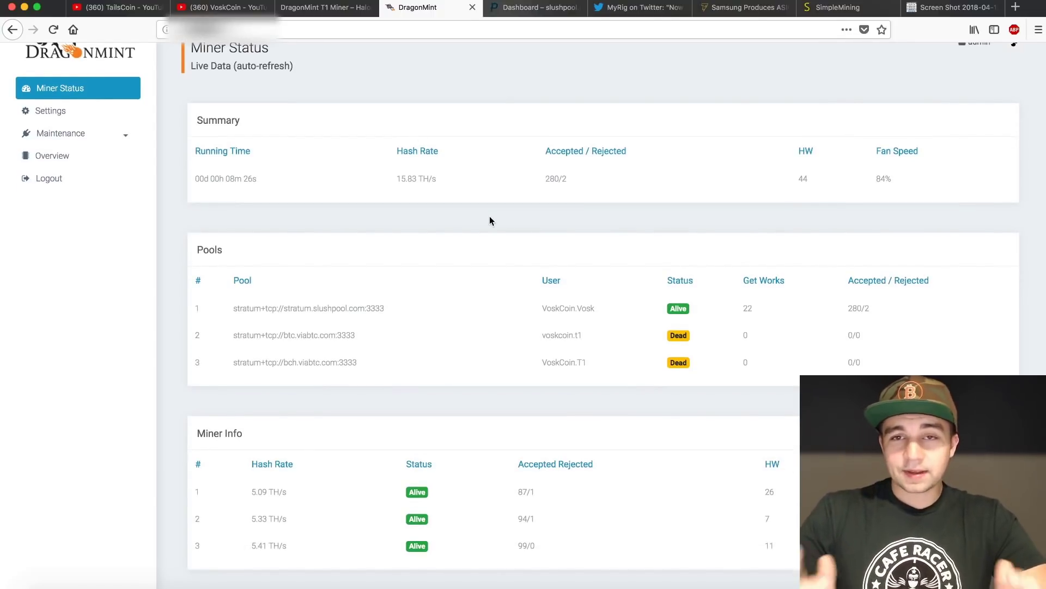
scroll(489, 216, up, 1)
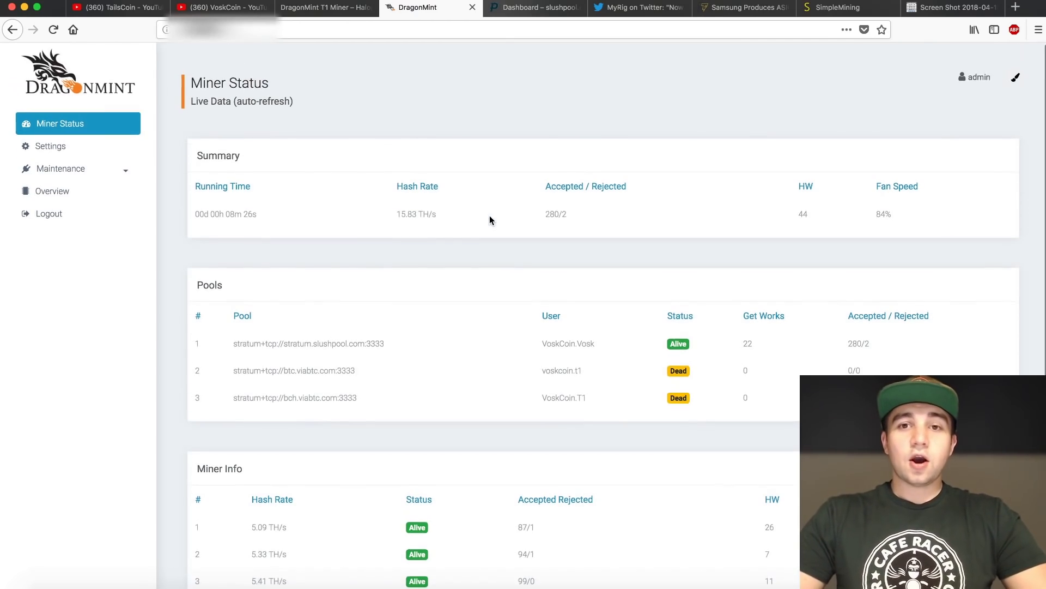